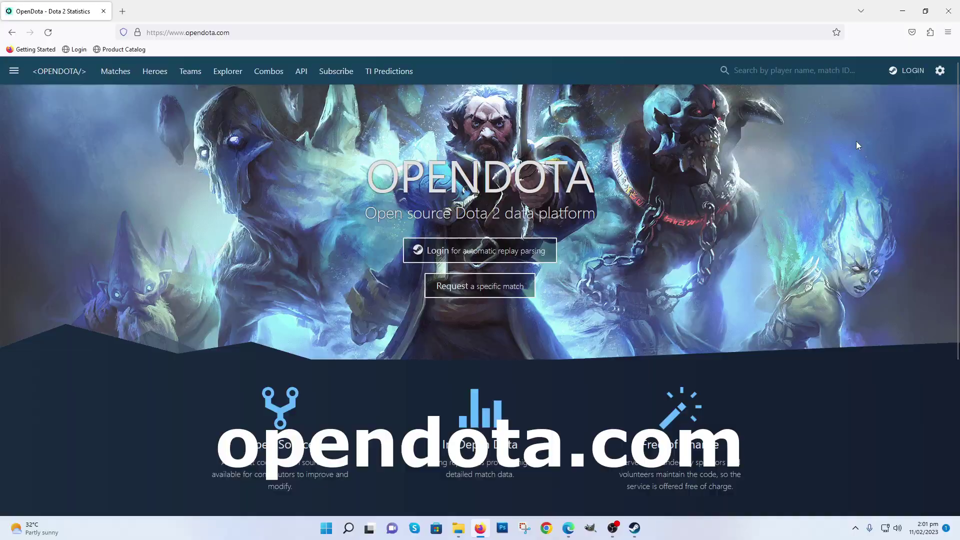
key("ctrl+v")
key("Return")
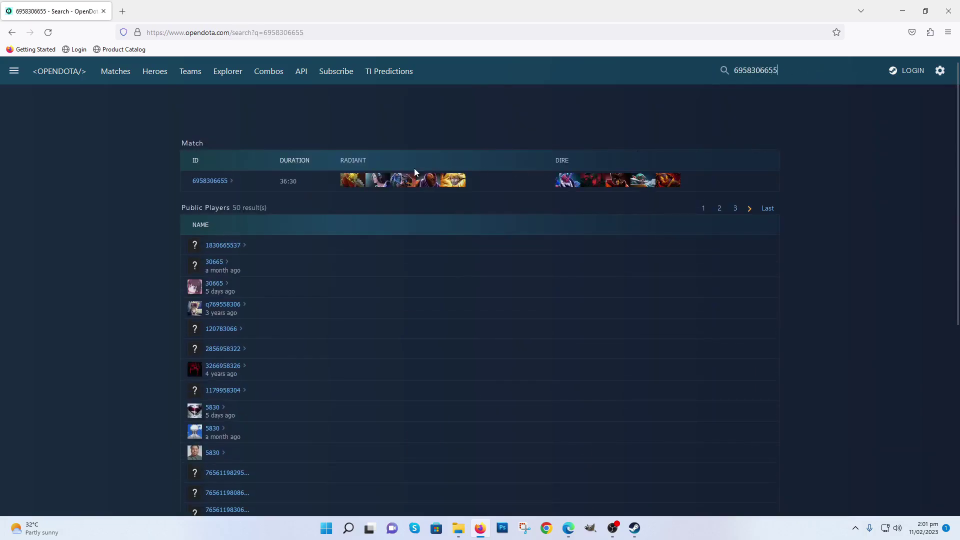
left_click(223, 183)
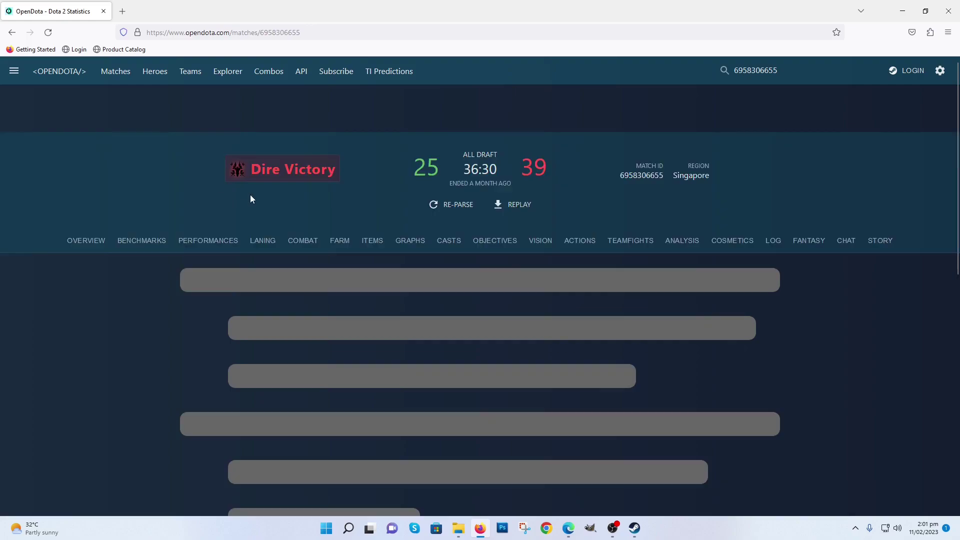
Download the match replay archive, allowing the blocked download, and show the file in its folder
left_click(513, 210)
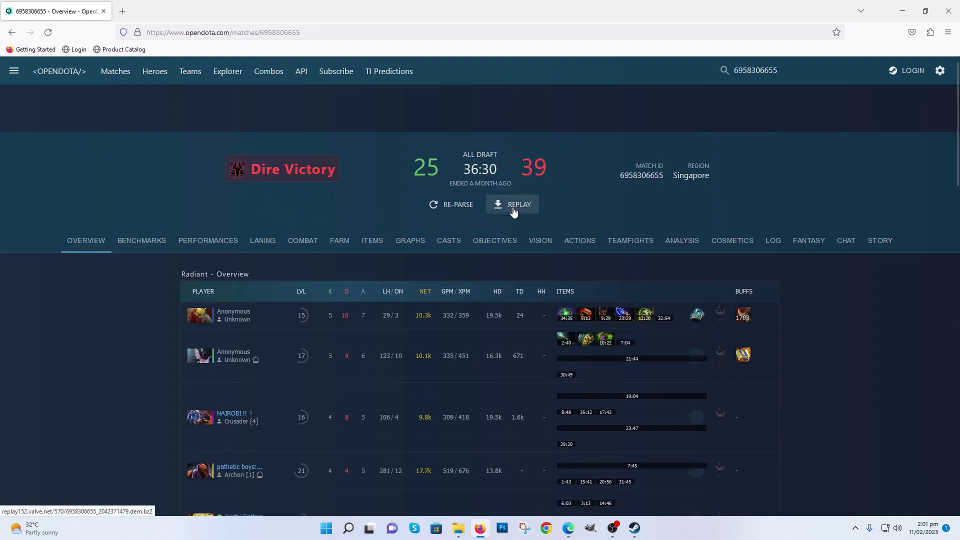
left_click(513, 210)
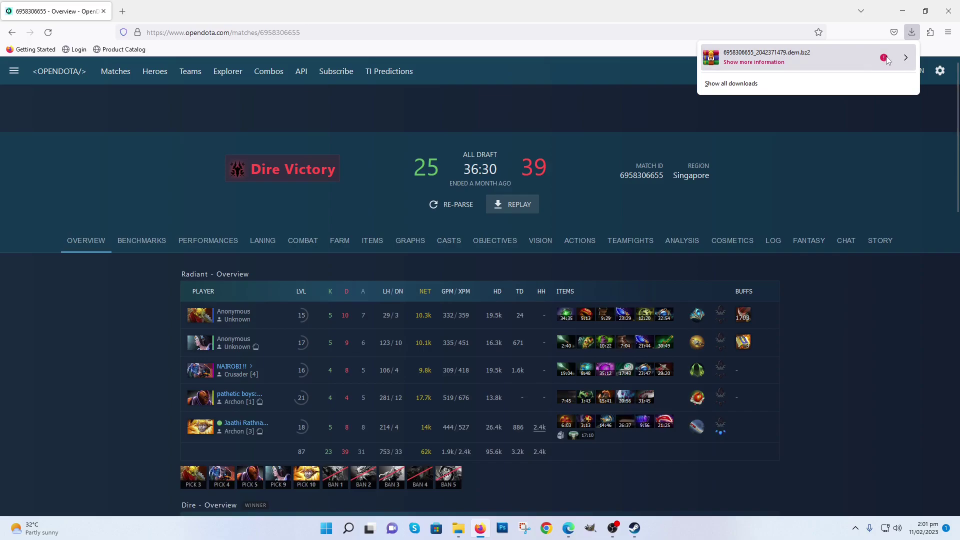
left_click(887, 60)
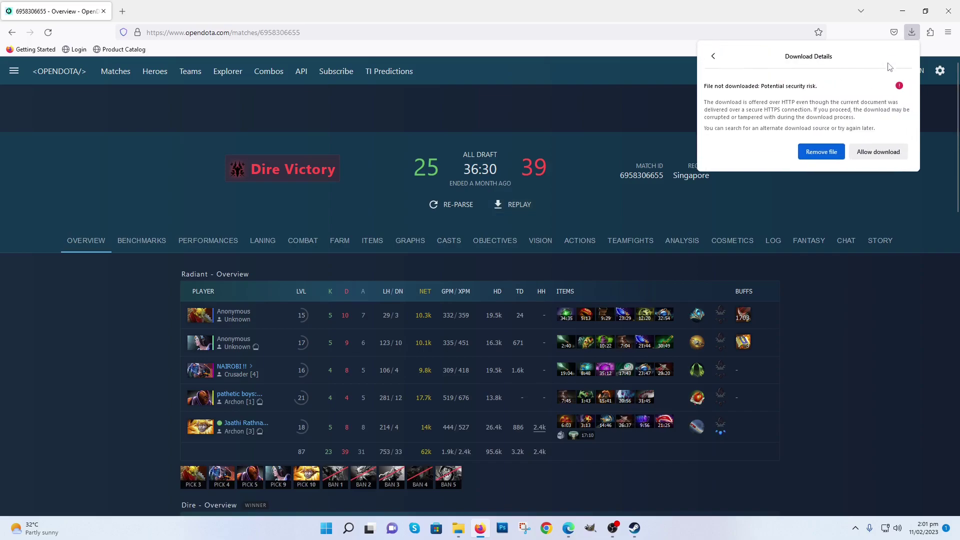
left_click(866, 152)
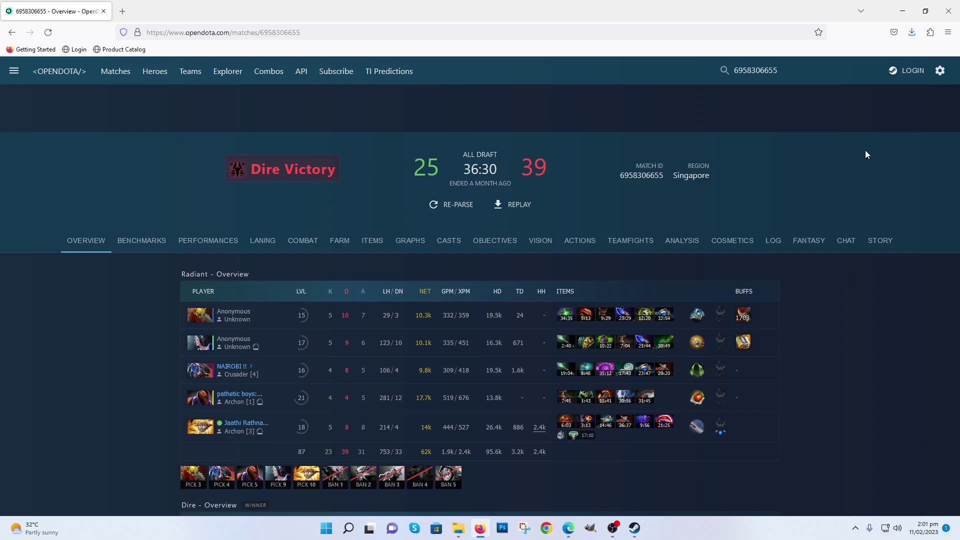
left_click(908, 40)
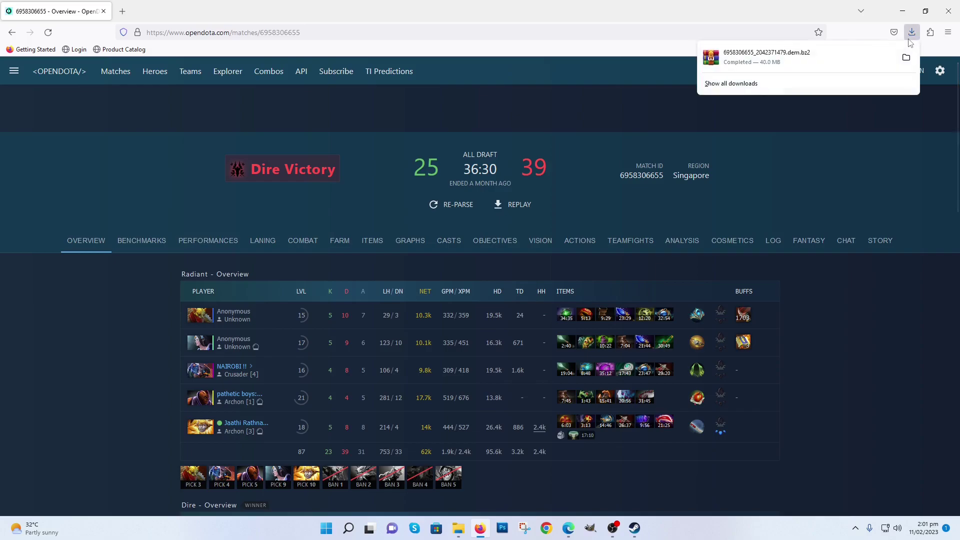
left_click(905, 59)
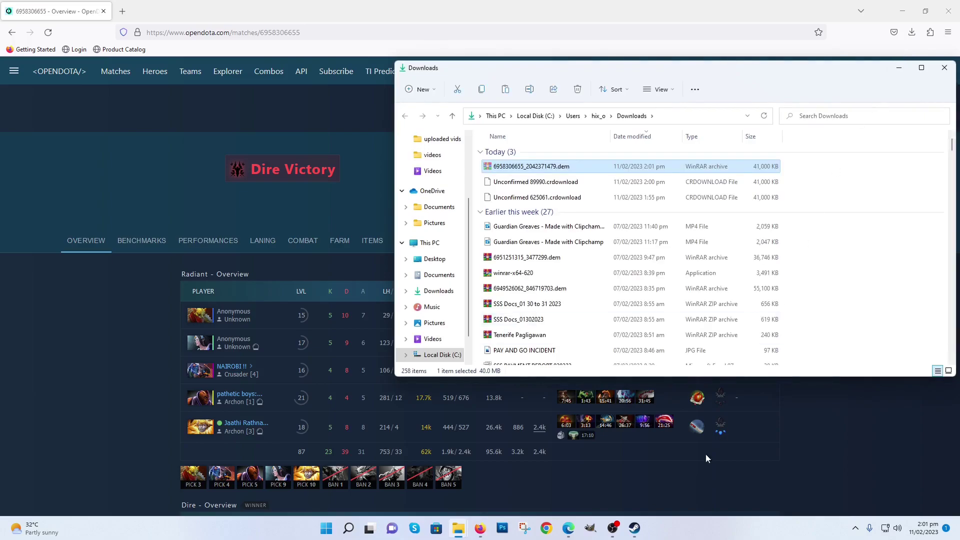
Switch to Steam and browse Dota 2's local game files from its properties
left_click(634, 528)
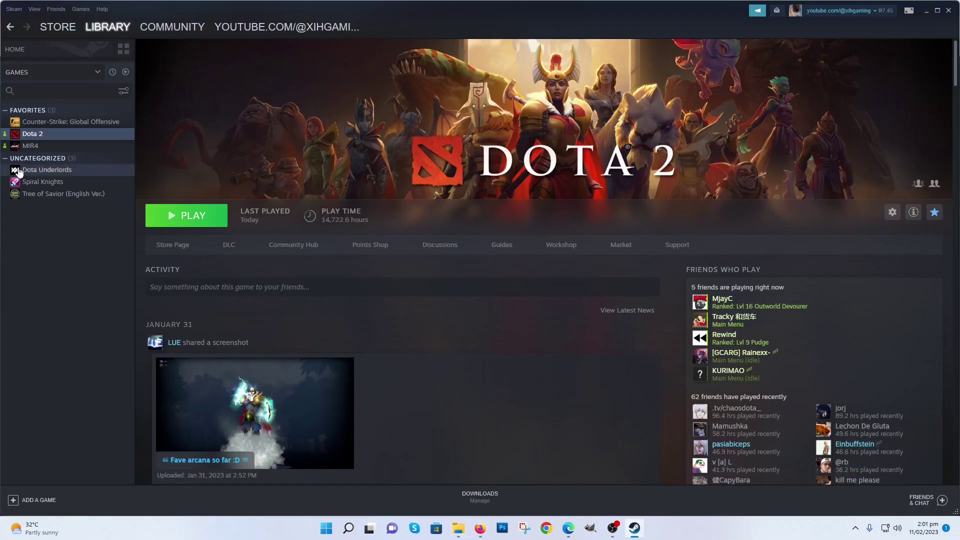
right_click(27, 136)
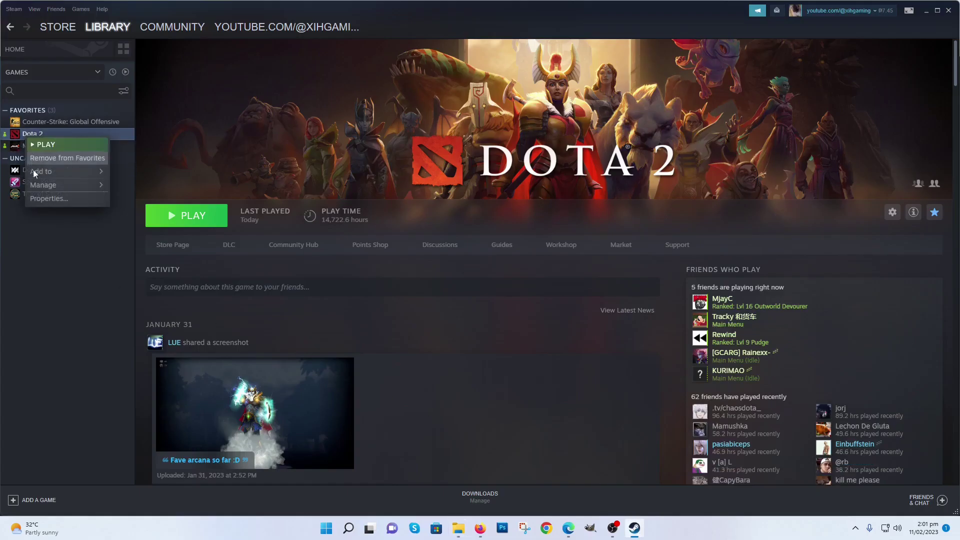
left_click(48, 200)
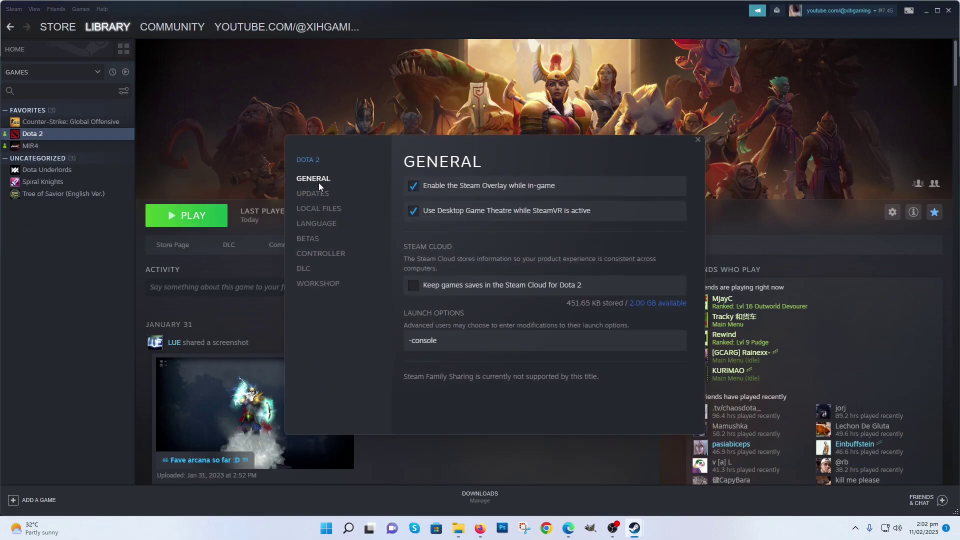
left_click(320, 209)
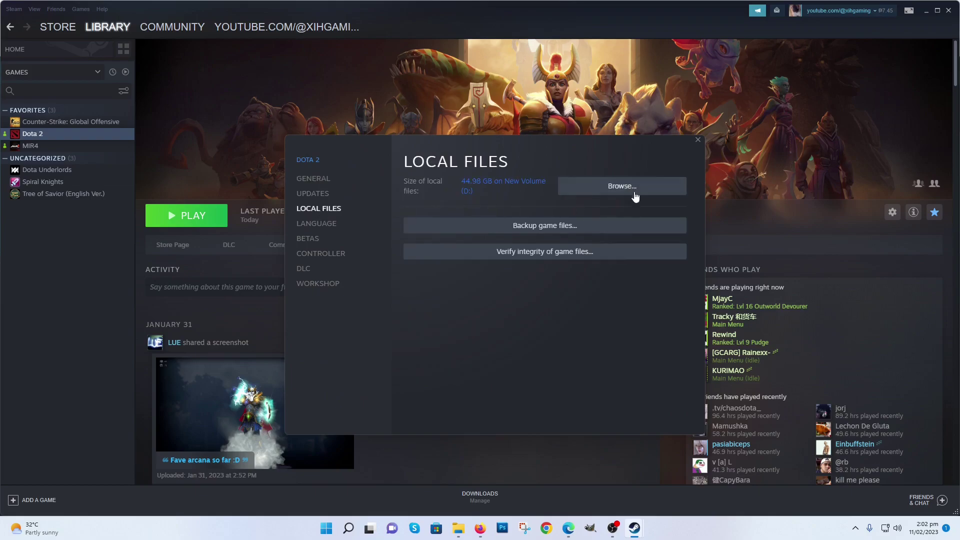
left_click(620, 187)
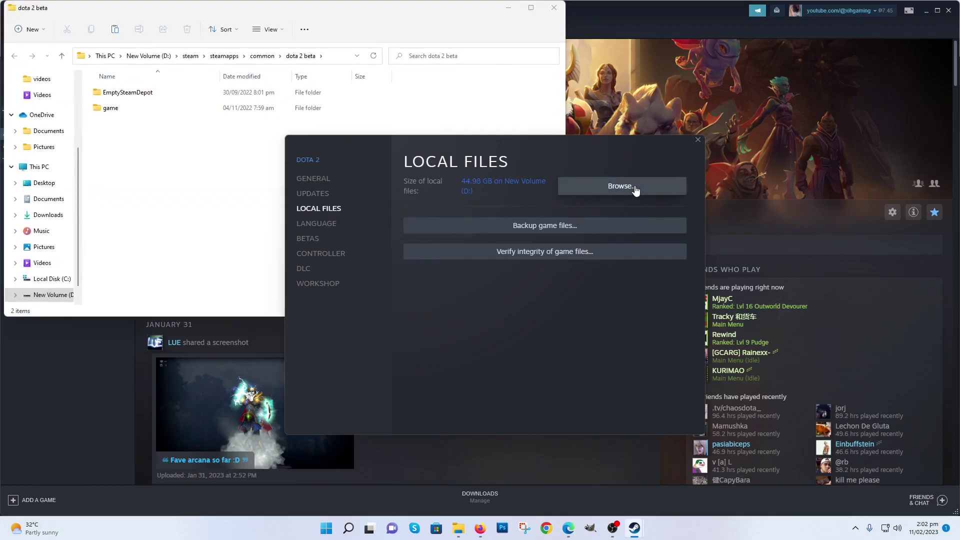
left_click(111, 111)
double_click(111, 114)
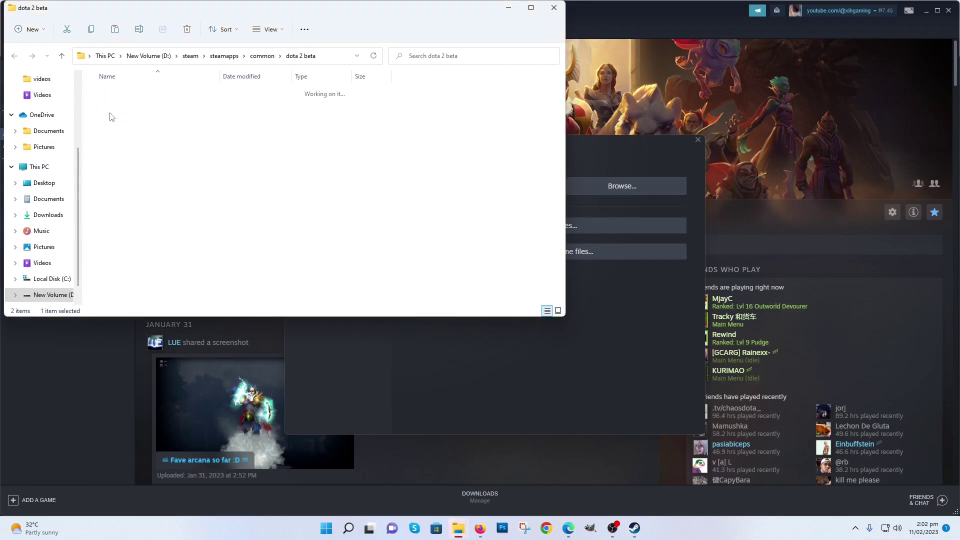
double_click(111, 122)
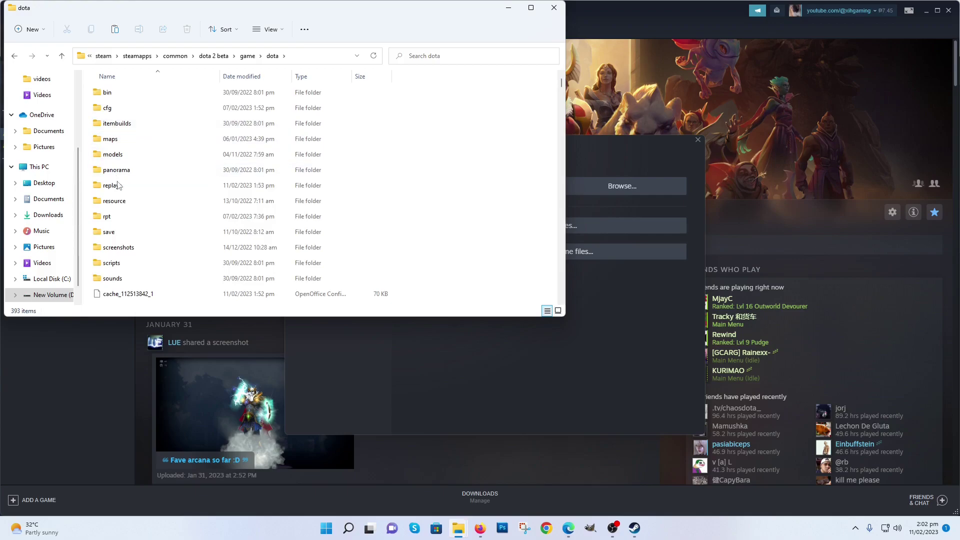
double_click(120, 187)
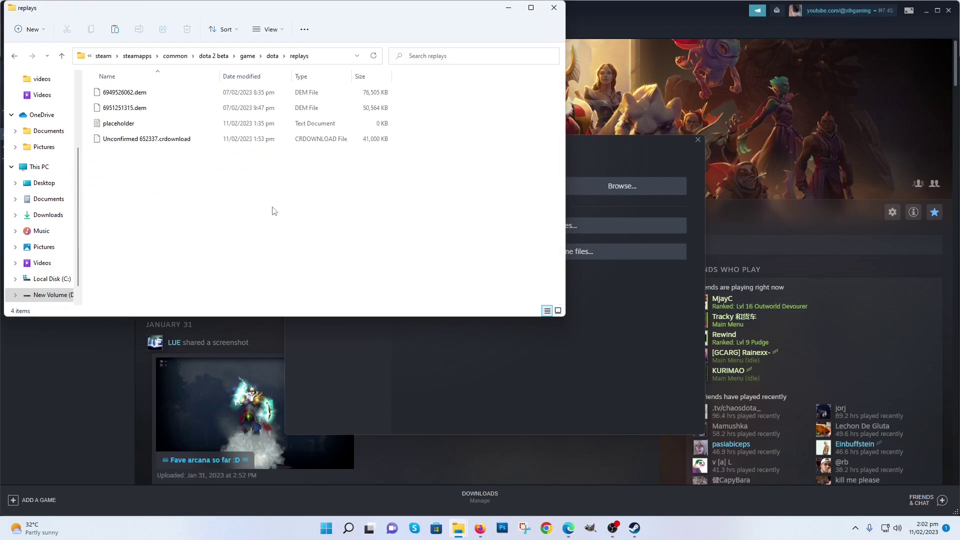
key("ctrl+v")
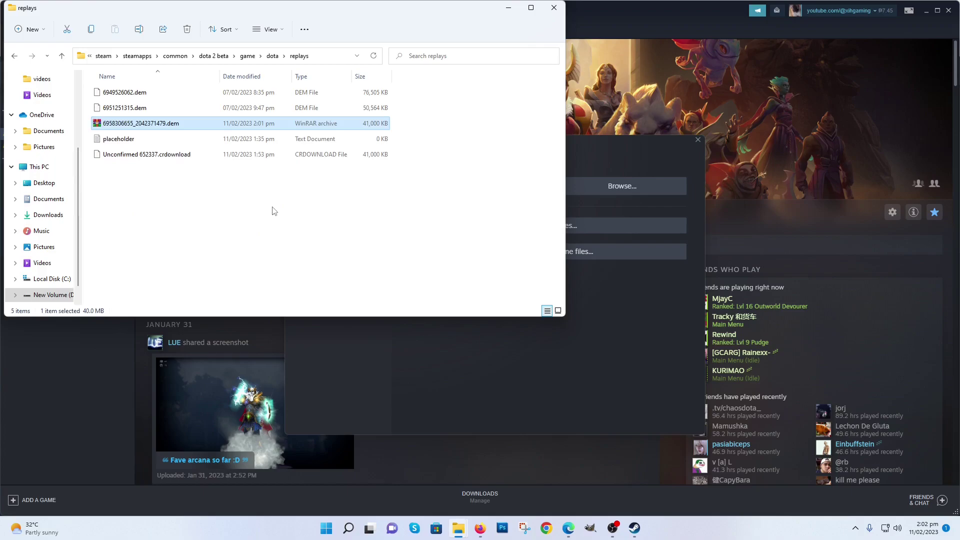
double_click(153, 124)
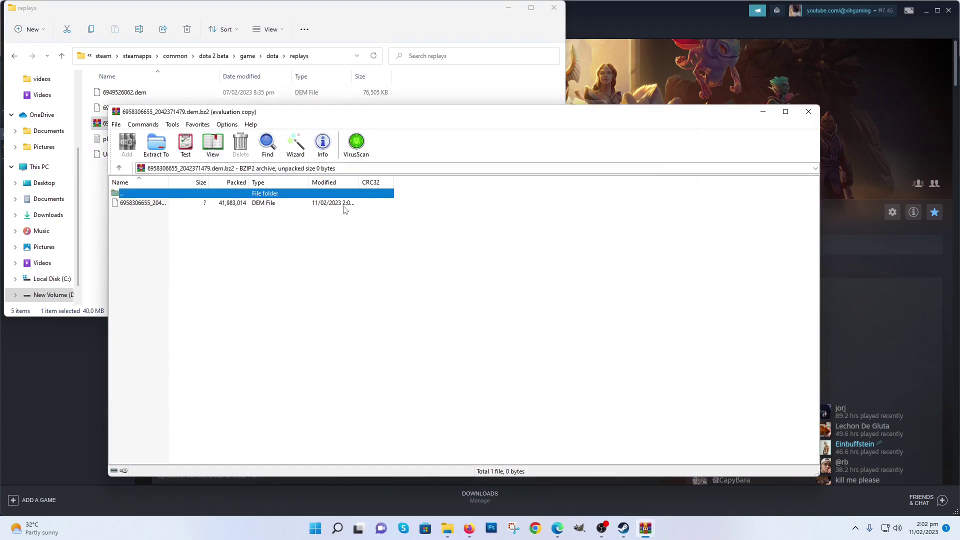
left_click(154, 153)
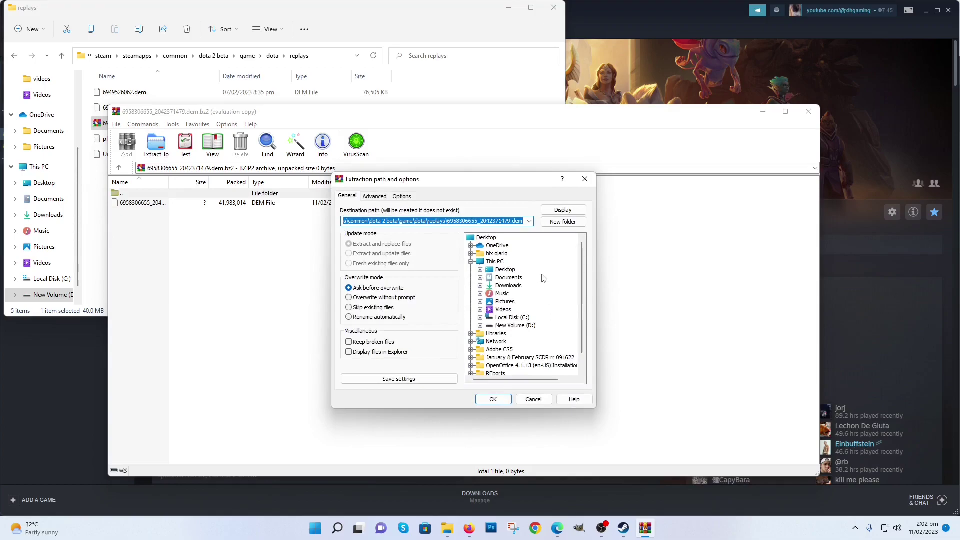
left_click(504, 401)
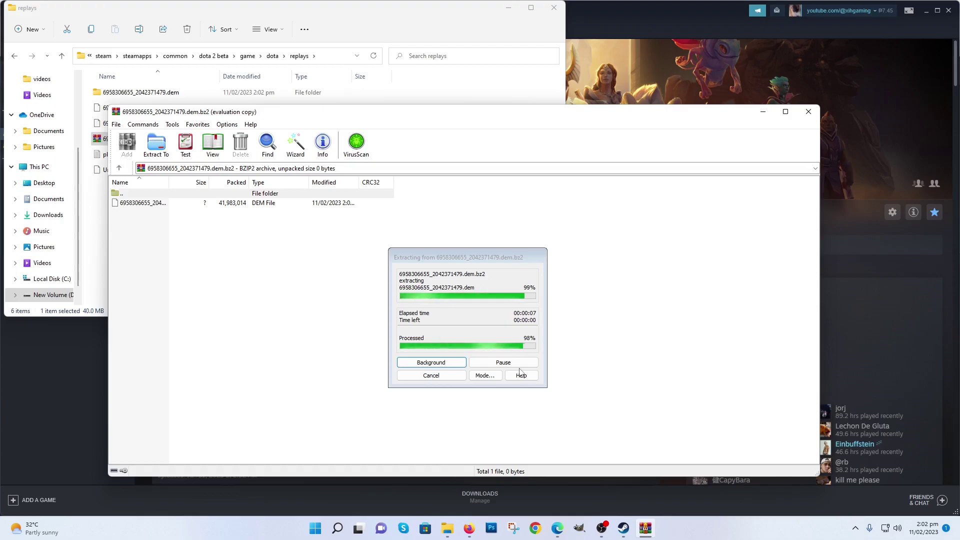
left_click(472, 92)
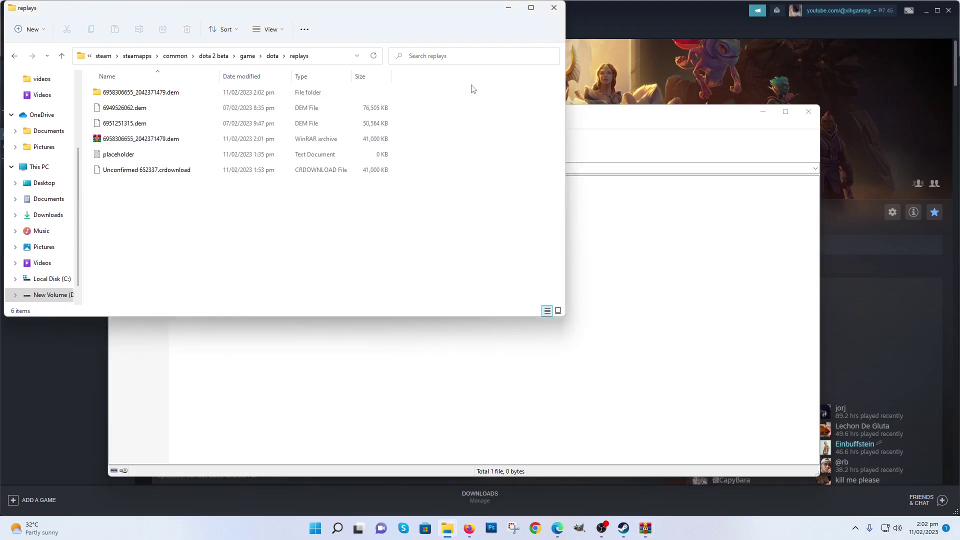
double_click(157, 96)
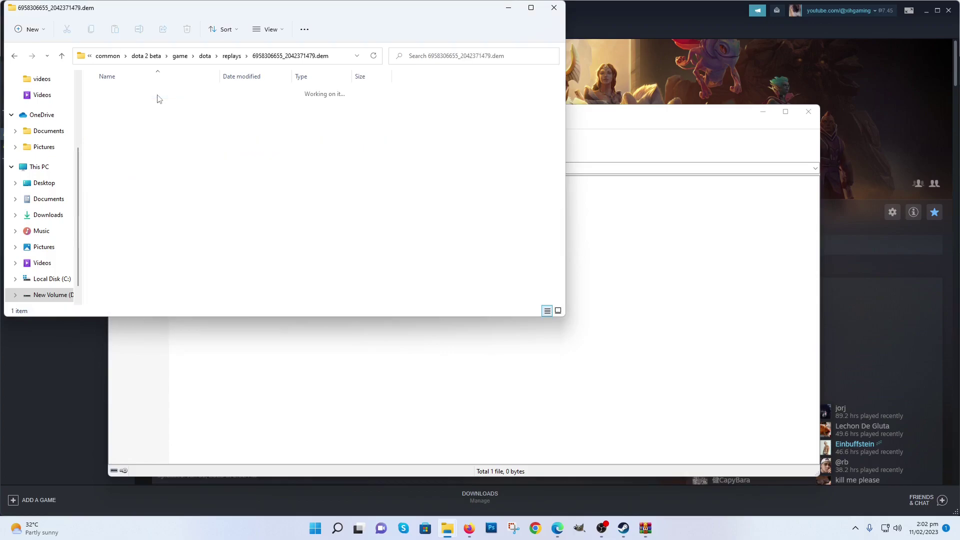
left_click(158, 98)
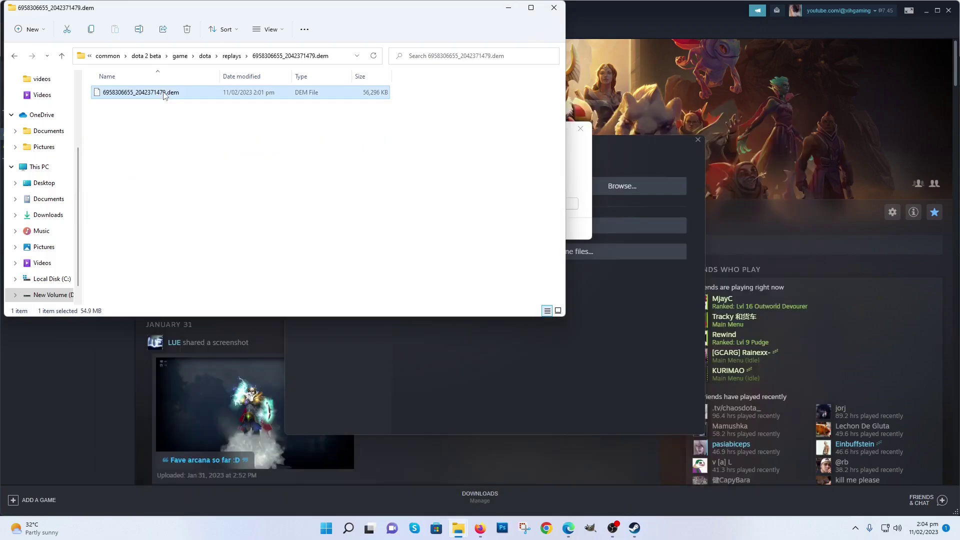
right_click(168, 93)
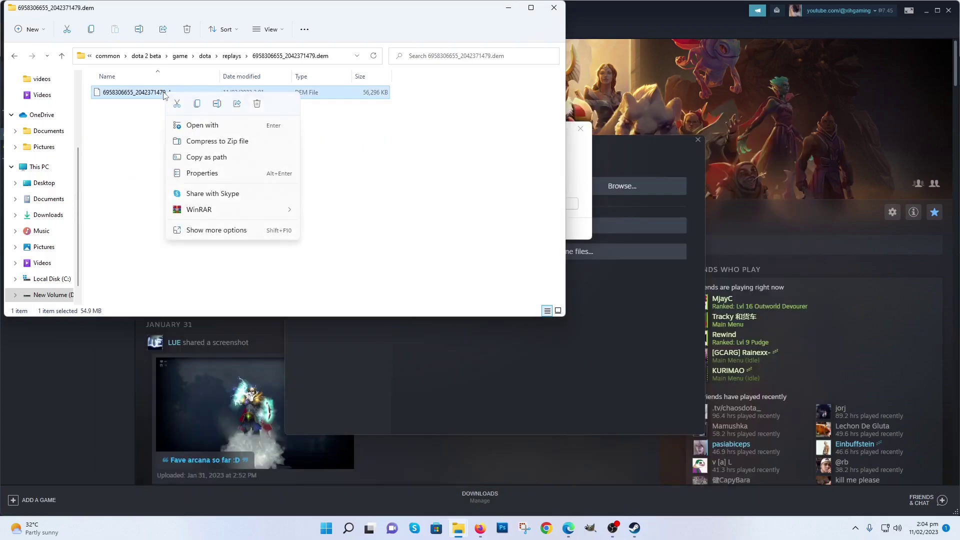
left_click(216, 104)
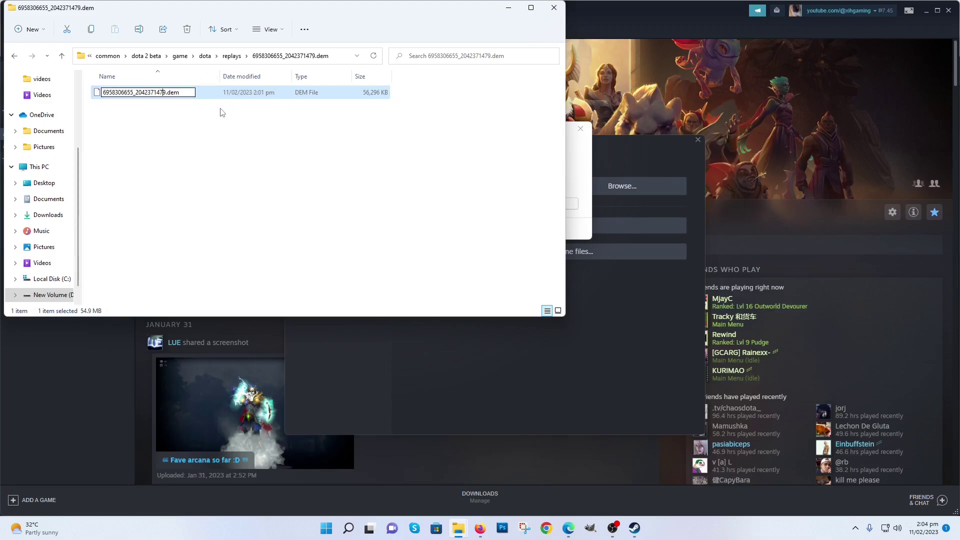
key("BackSpace")
key("BackSpace")
key("BackSpace")
key("BackSpace")
key("BackSpace")
key("BackSpace")
key("BackSpace")
key("BackSpace")
key("BackSpace")
key("BackSpace")
key("BackSpace")
left_click(176, 99)
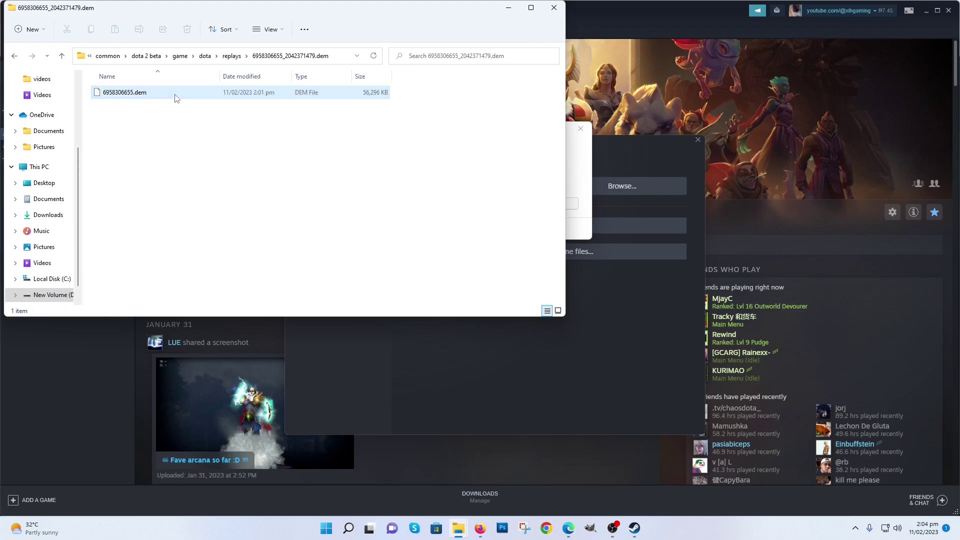
Move 6958306655.dem up into the replays folder, and close the folder window and the interrupted action dialog
left_click(175, 98)
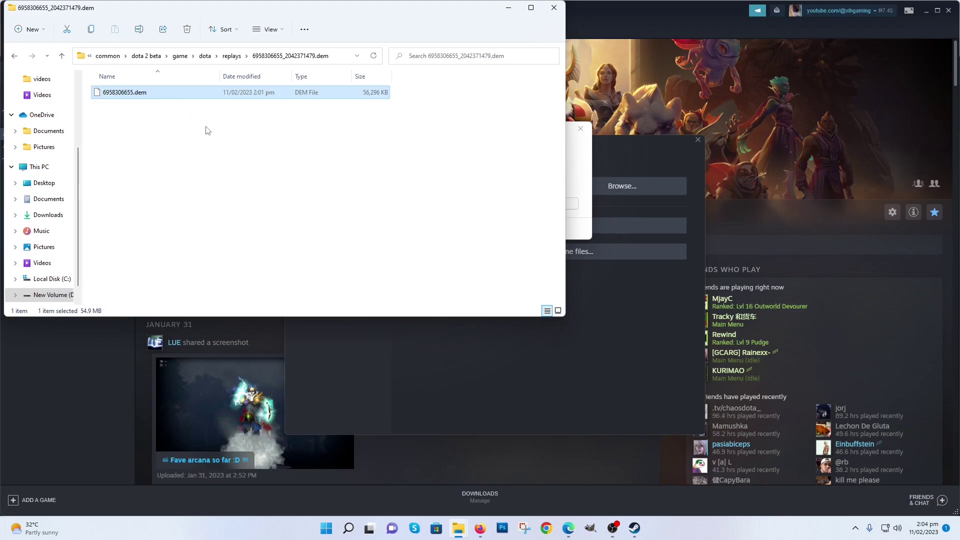
key("ctrl+x")
left_click(14, 56)
key("ctrl+v")
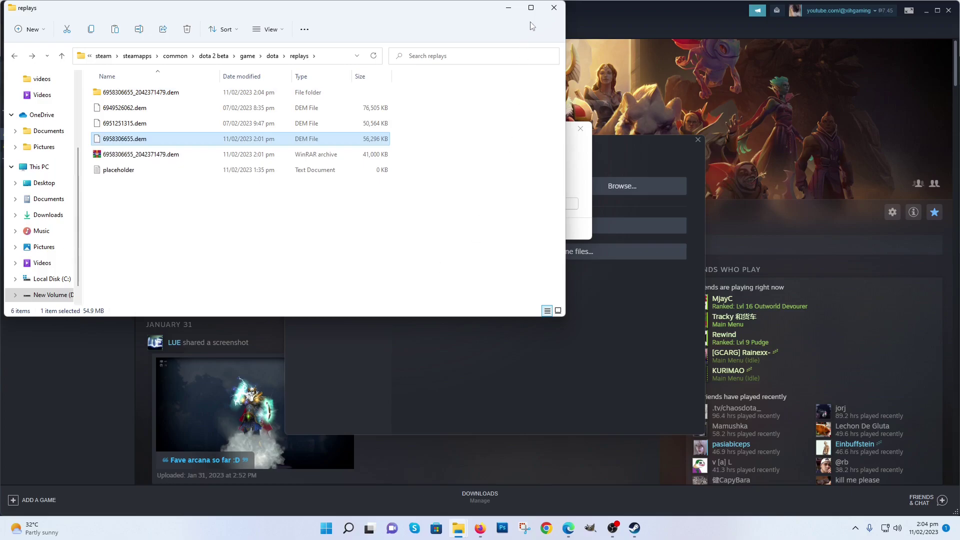
left_click(553, 11)
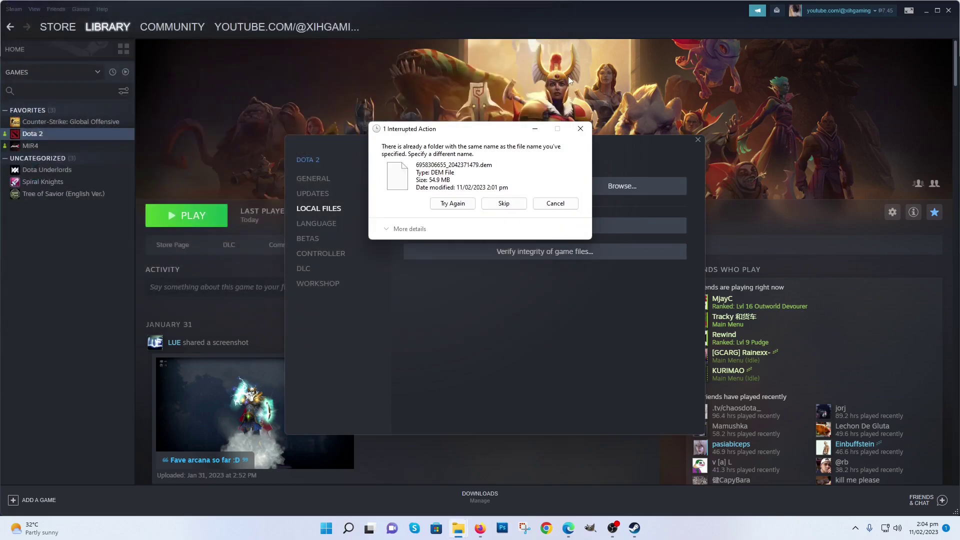
left_click(579, 130)
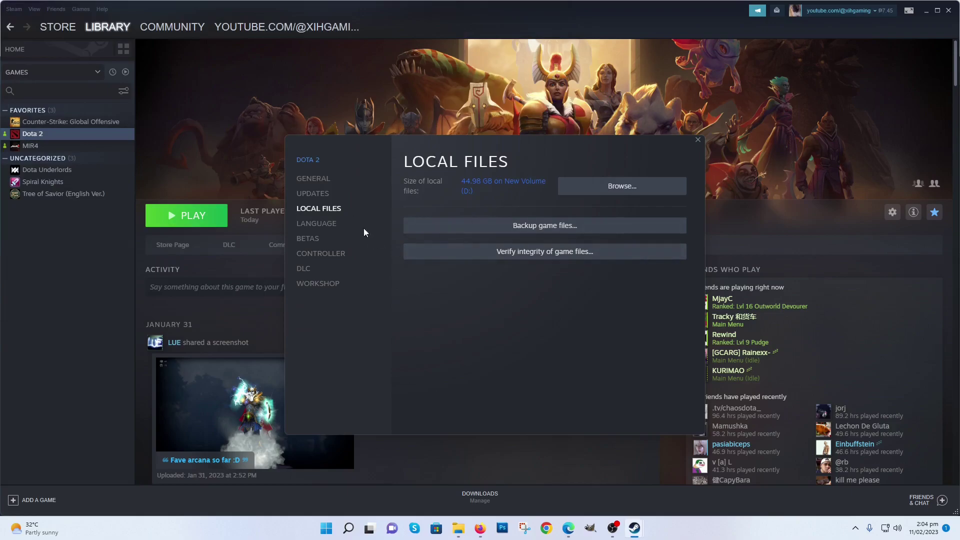
Set the launch options in Dota 2's general properties to -console
left_click(318, 180)
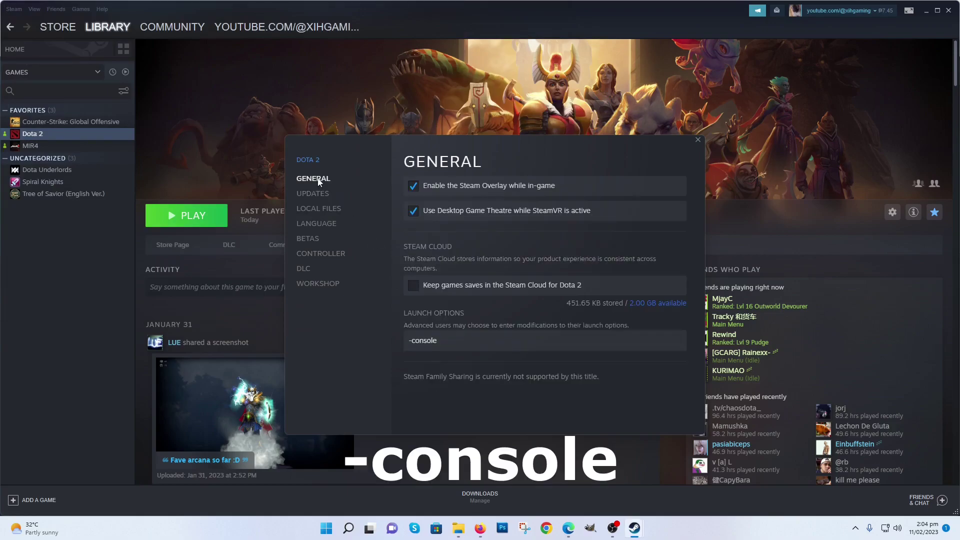
key("ctrl+a")
key("BackSpace")
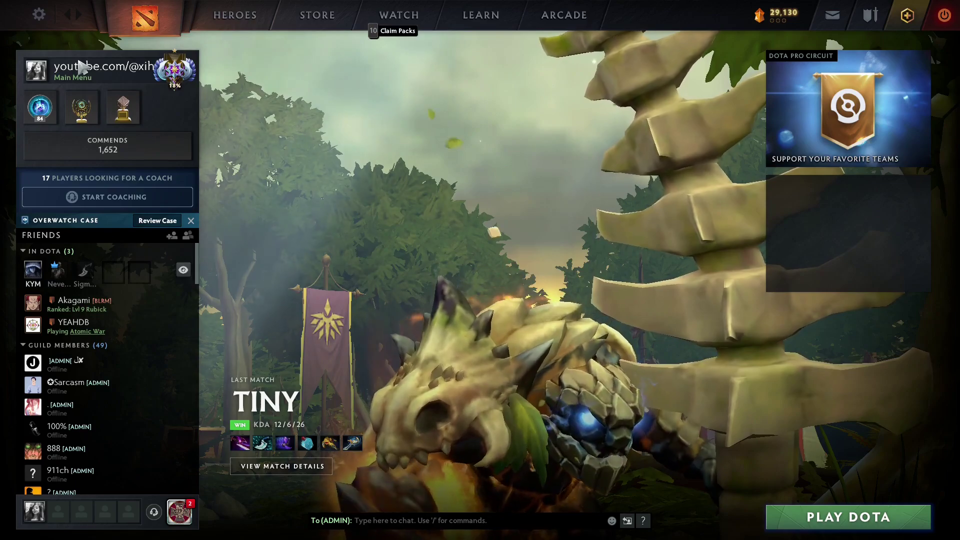
Switch to Dota 2 and check which key is assigned to the Console in the advanced hotkeys
left_click(39, 15)
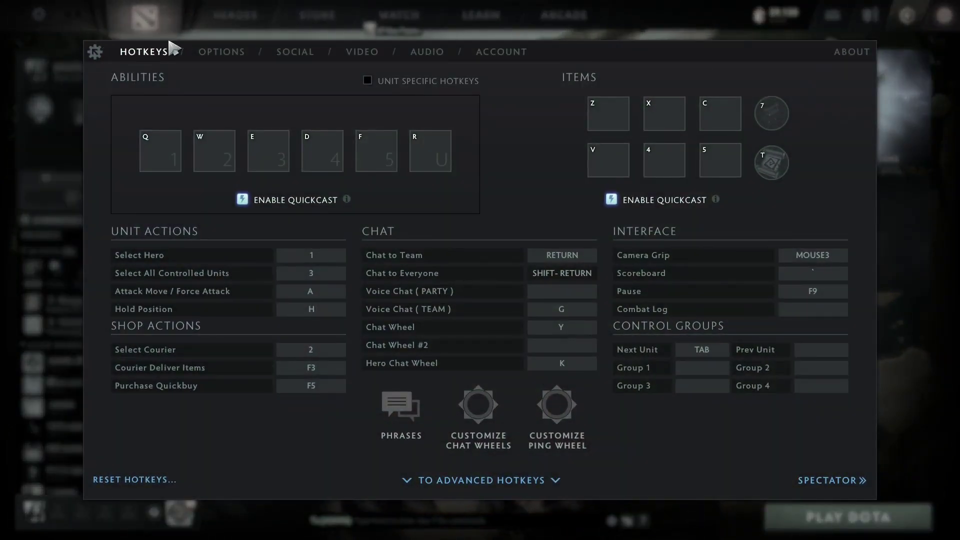
left_click(480, 479)
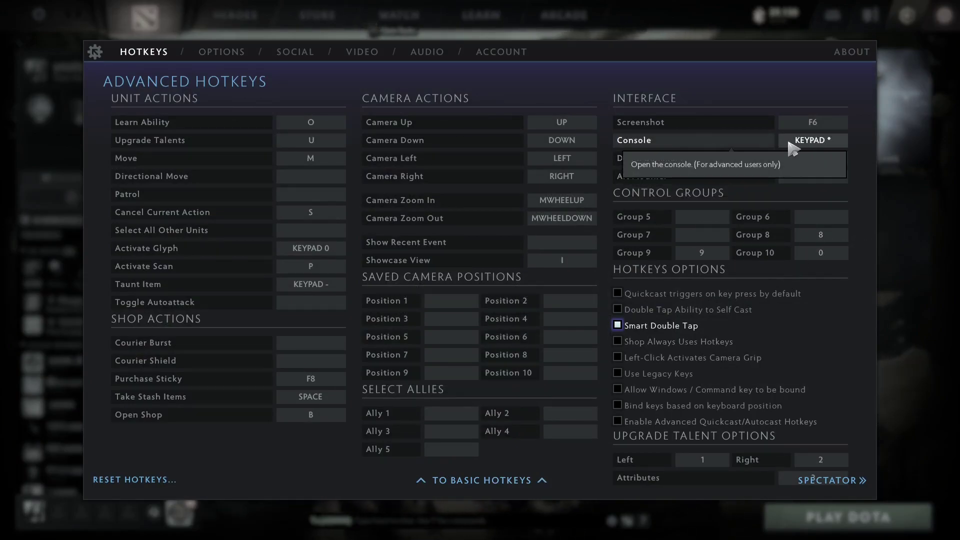
left_click(94, 55)
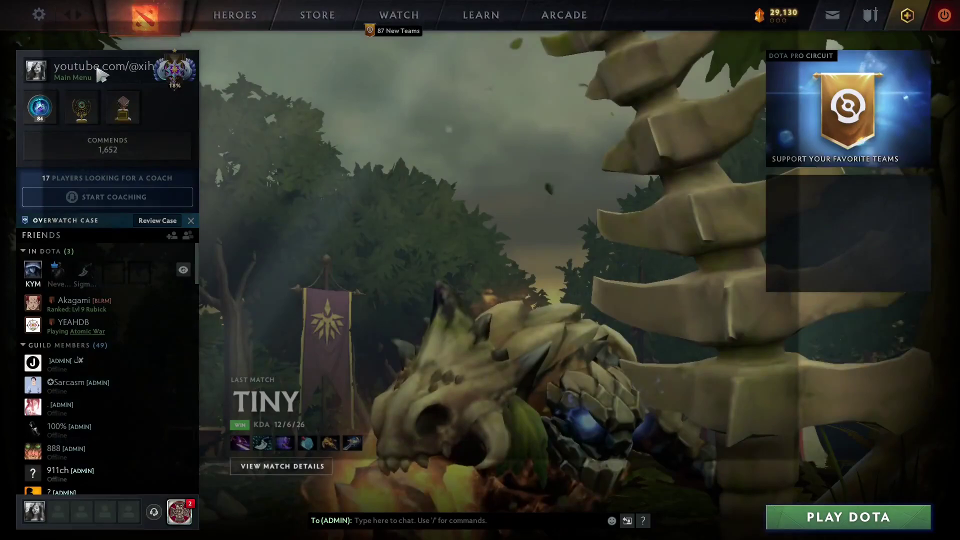
key("KP_Multiply")
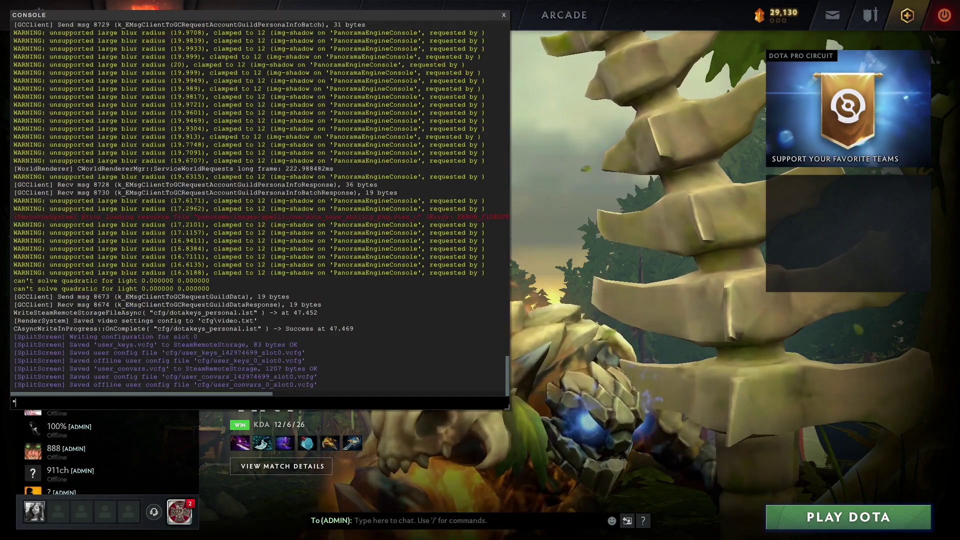
key("BackSpace")
type("playdemo")
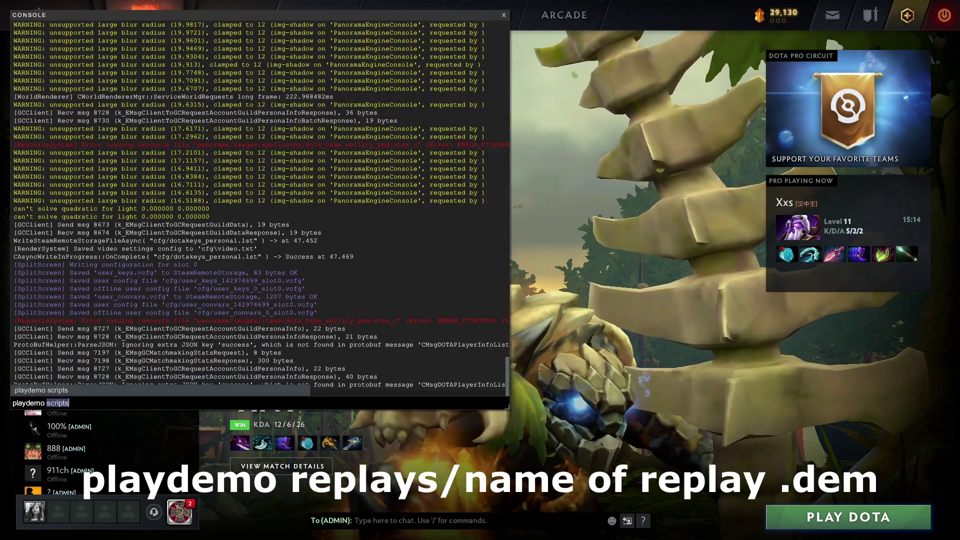
type(" replays")
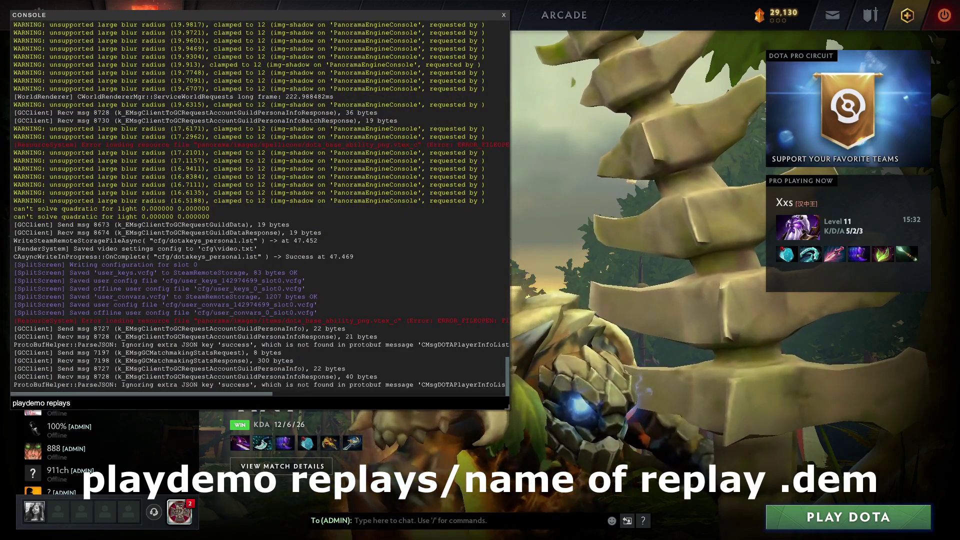
type("/6949526062")
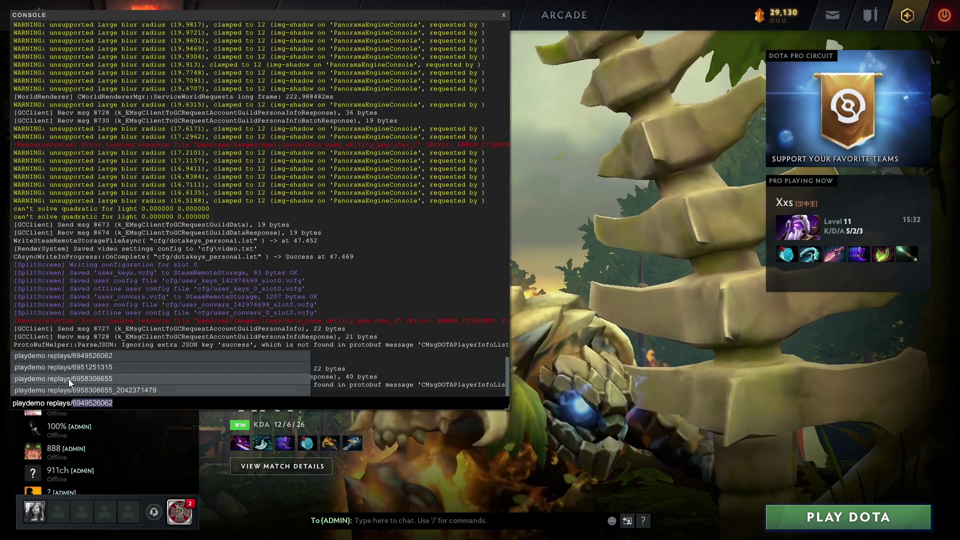
left_click(70, 379)
key("Return")
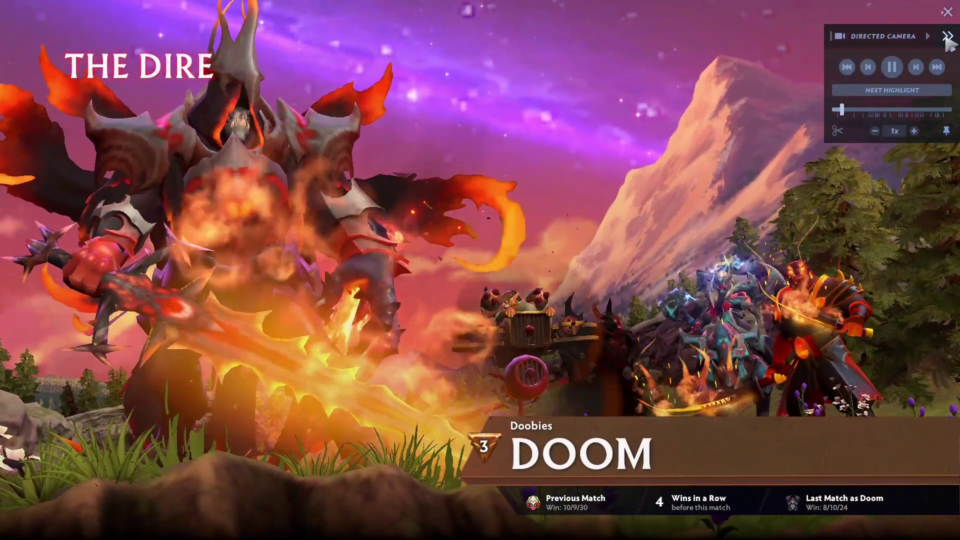
Collapse the replay playback controls and select the Dire hero Disruptor to view
left_click(947, 37)
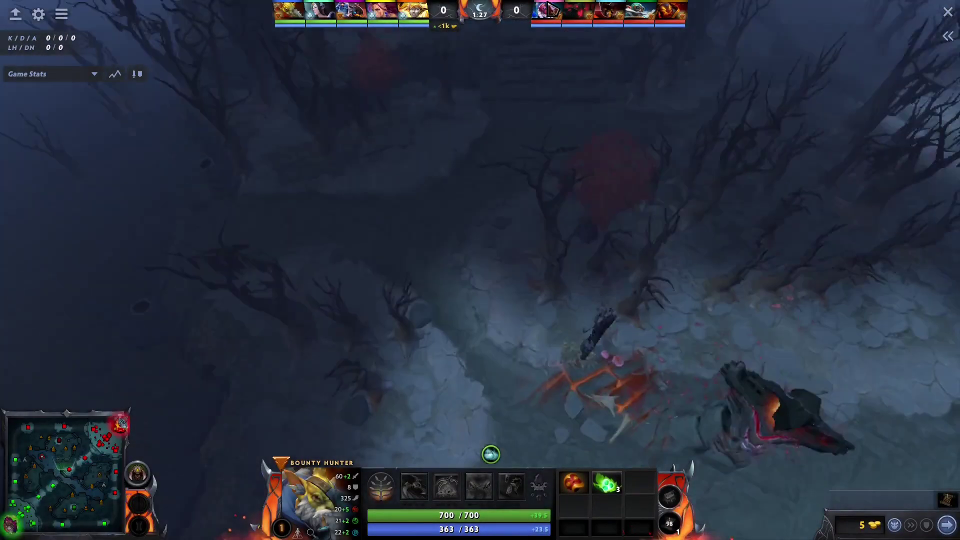
left_click(548, 7)
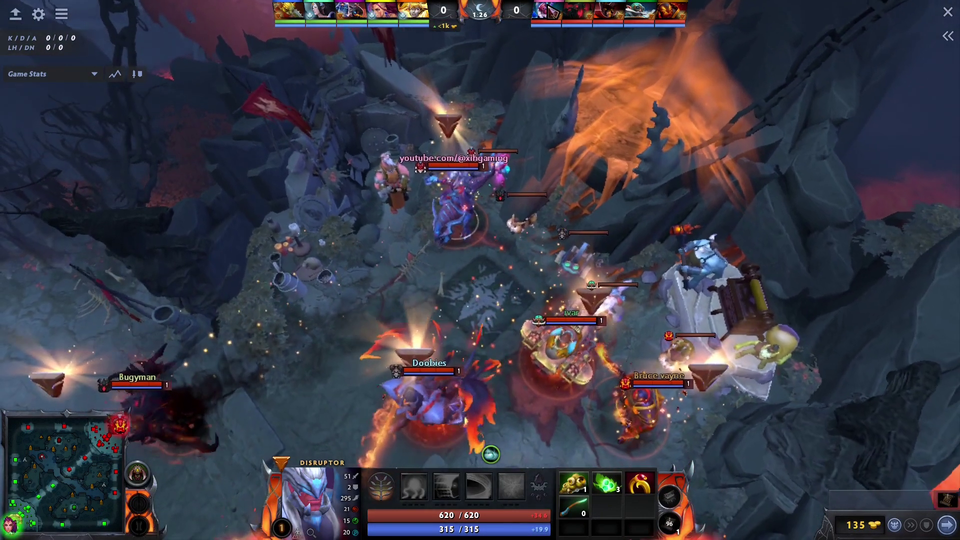